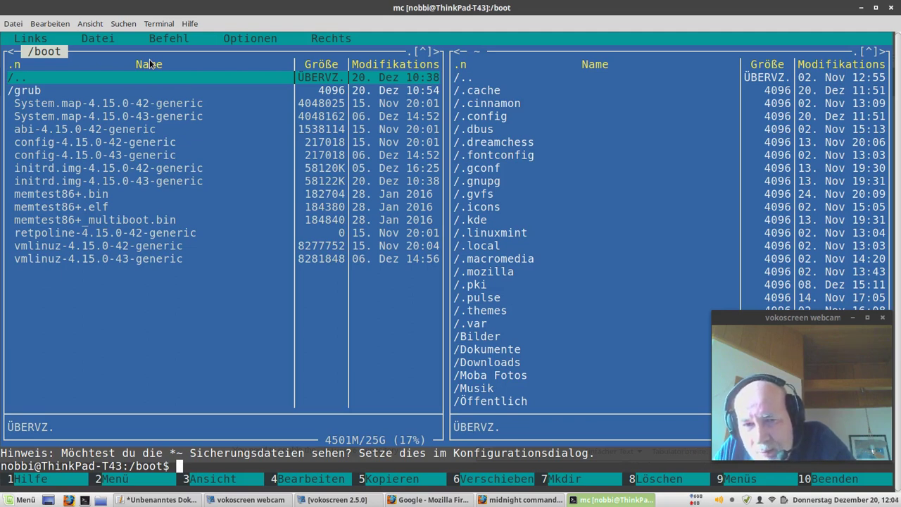
# Close the terminal running Midnight Commander, and close the text document Unbenanntes Dokument with its changes saved.
pyautogui.click(891, 11)
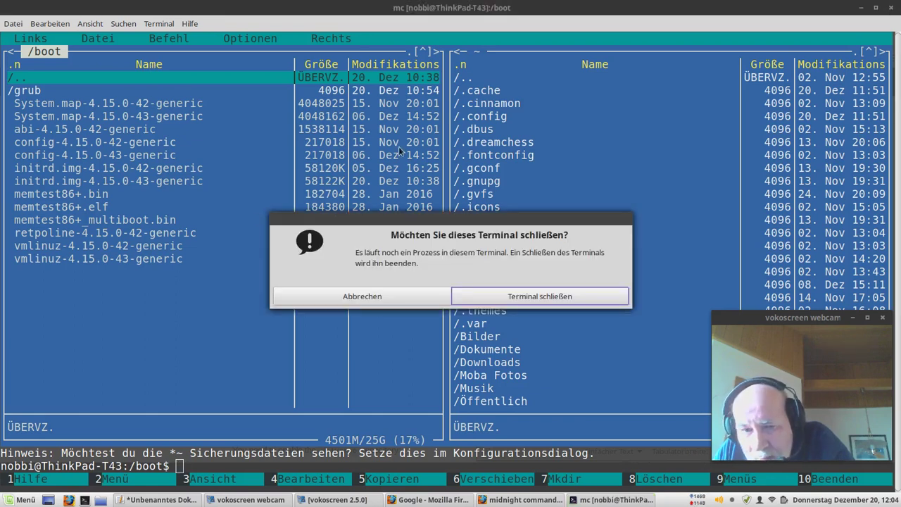
pyautogui.click(514, 296)
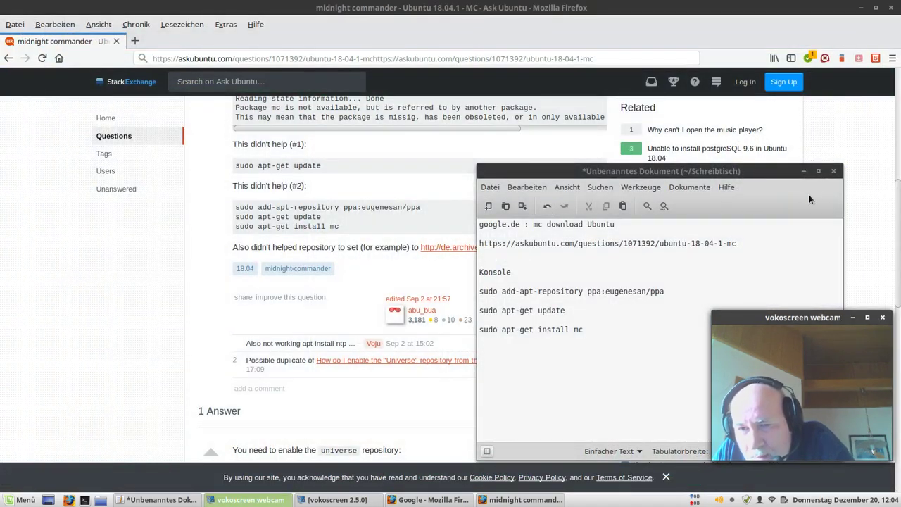
pyautogui.click(833, 172)
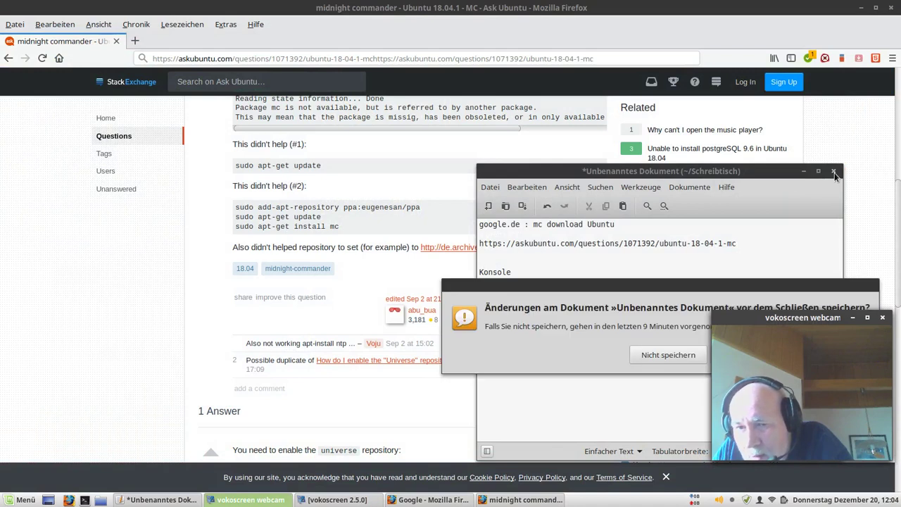
pyautogui.click(598, 298)
pyautogui.moveTo(528, 289); pyautogui.dragTo(197, 223)
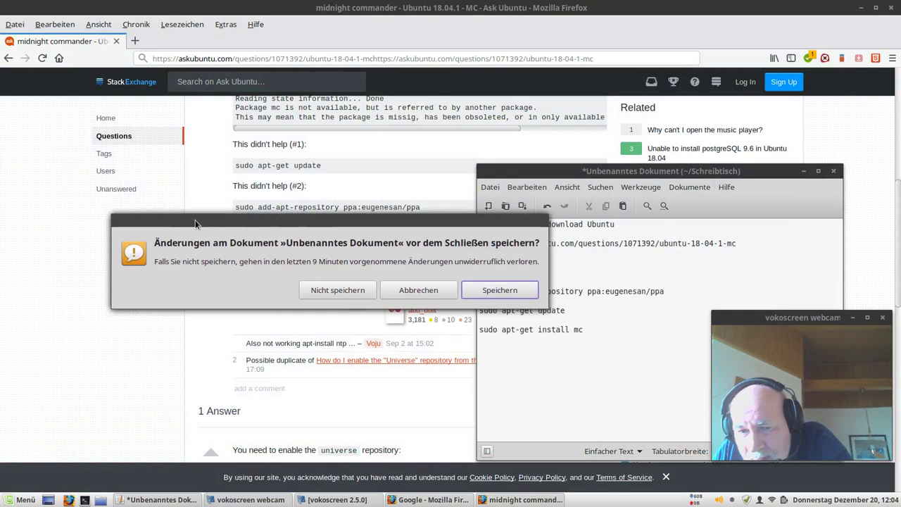
pyautogui.click(501, 296)
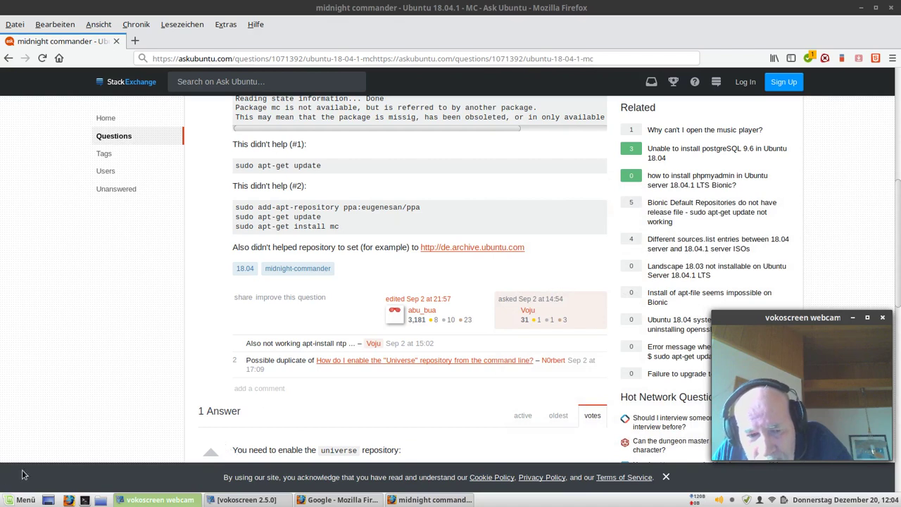
# Close both Firefox windows, the Ask Ubuntu question and the Google start page.
pyautogui.click(891, 9)
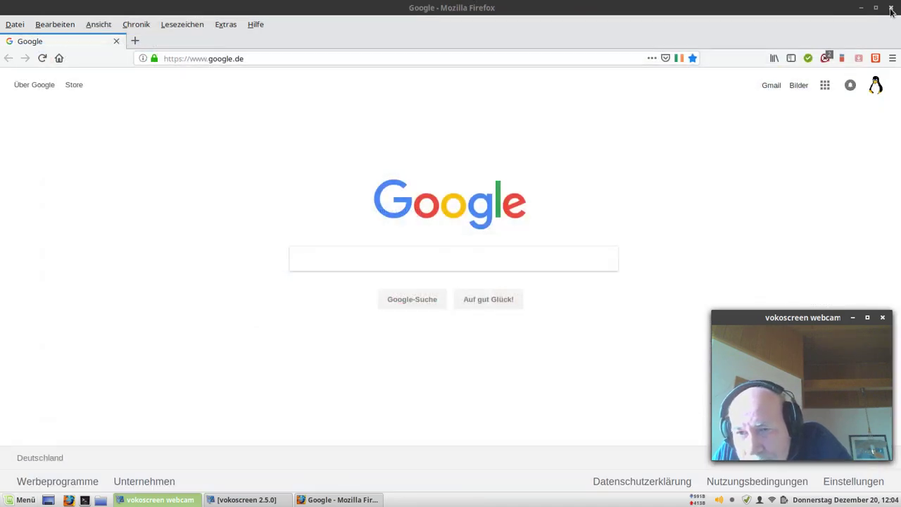
pyautogui.click(892, 8)
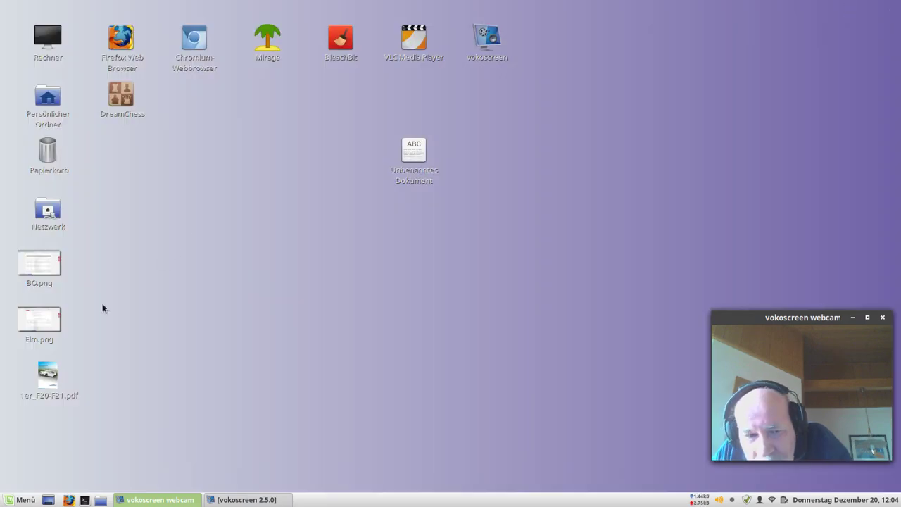
# Start Midnight Commander with the command mc in a new terminal and enlarge the terminal text for readability.
pyautogui.click(85, 499)
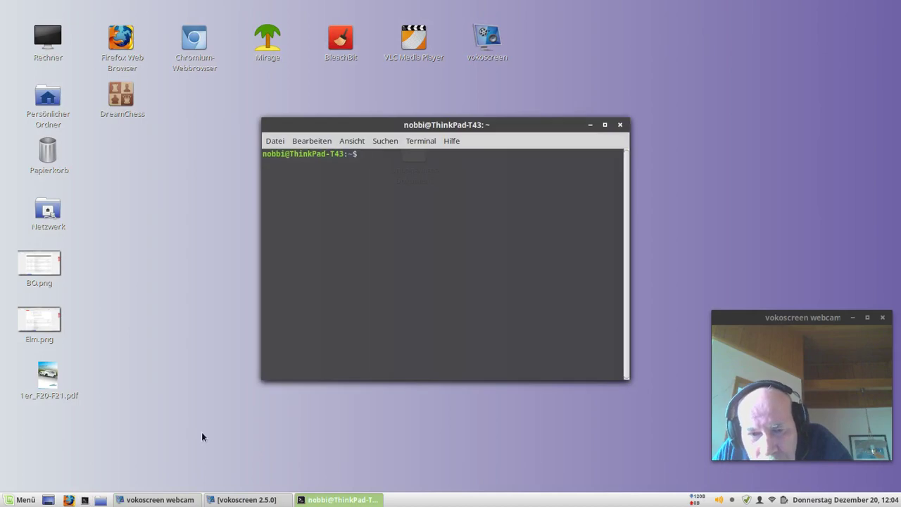
pyautogui.write('mc')
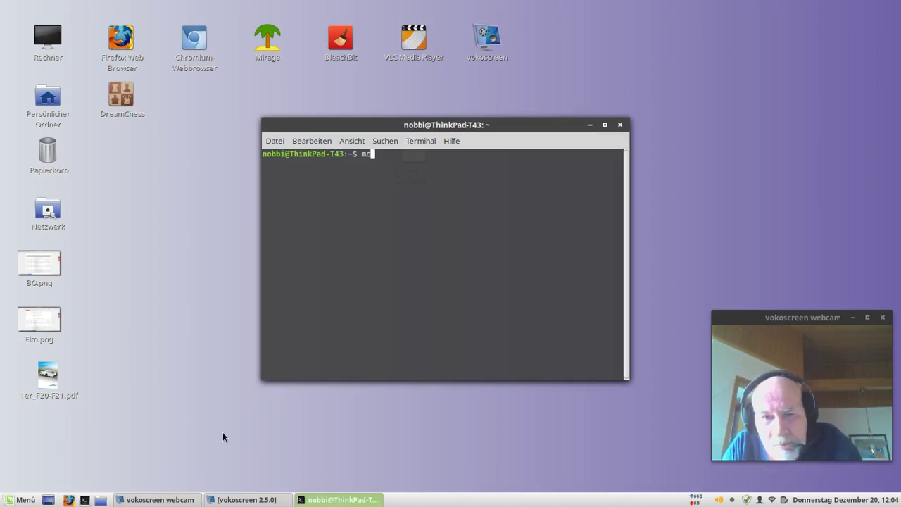
pyautogui.press('Return')
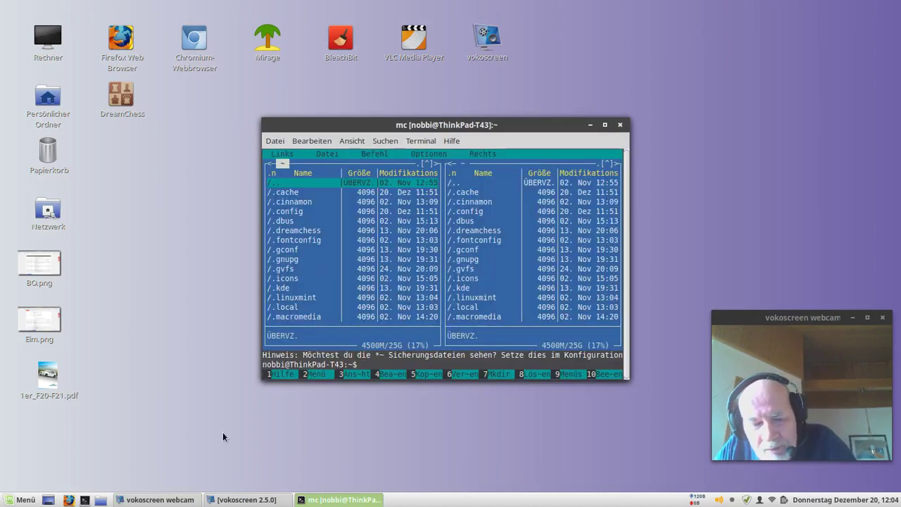
pyautogui.hotkey('ctrl', '+')
pyautogui.hotkey('ctrl', '+')
pyautogui.hotkey('ctrl', '+')
pyautogui.hotkey('ctrl', '+')
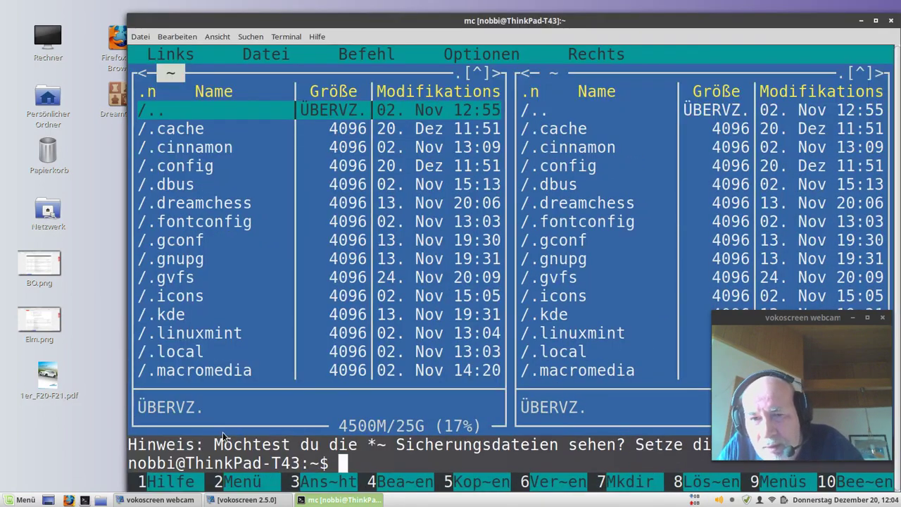
pyautogui.hotkey('ctrl', '-')
pyautogui.hotkey('ctrl', '-')
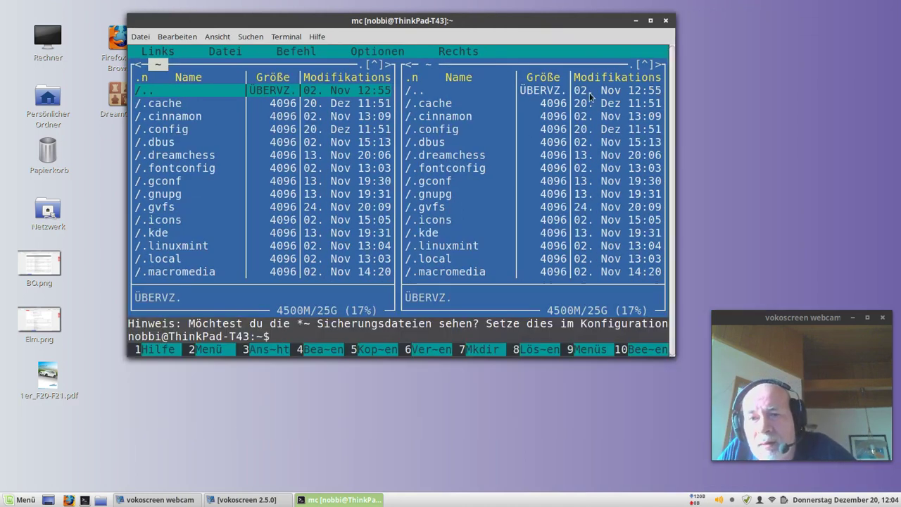
# Close the terminal and end the Midnight Commander process running in it.
pyautogui.click(665, 21)
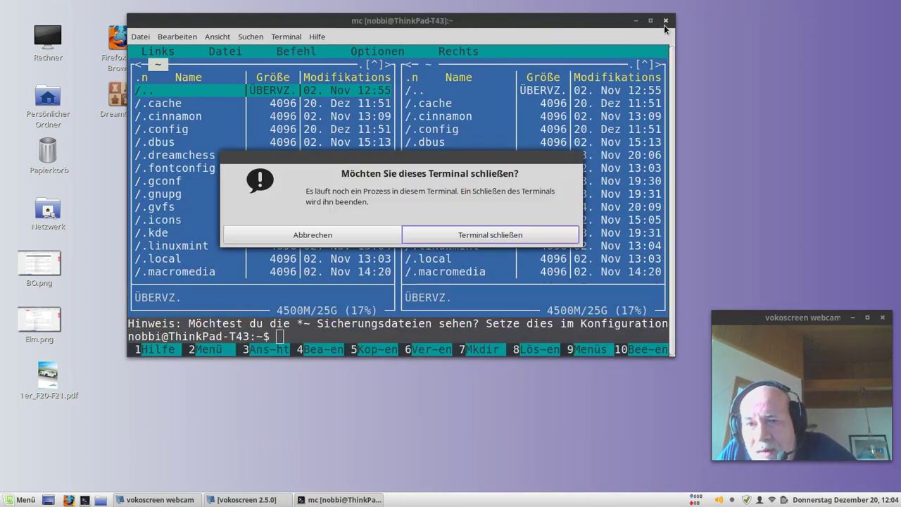
pyautogui.click(452, 234)
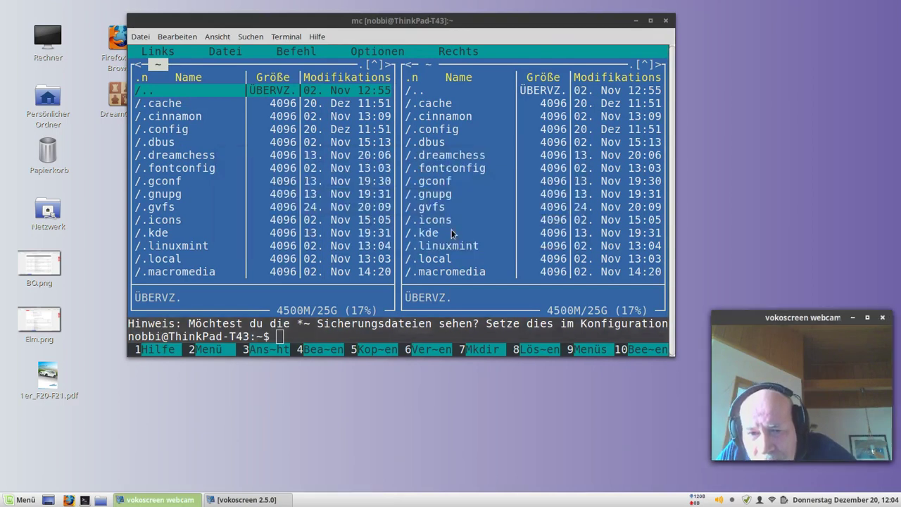
# Open Anwendungspaketquellen from the system administration applications and authorise it with the account password.
pyautogui.click(22, 499)
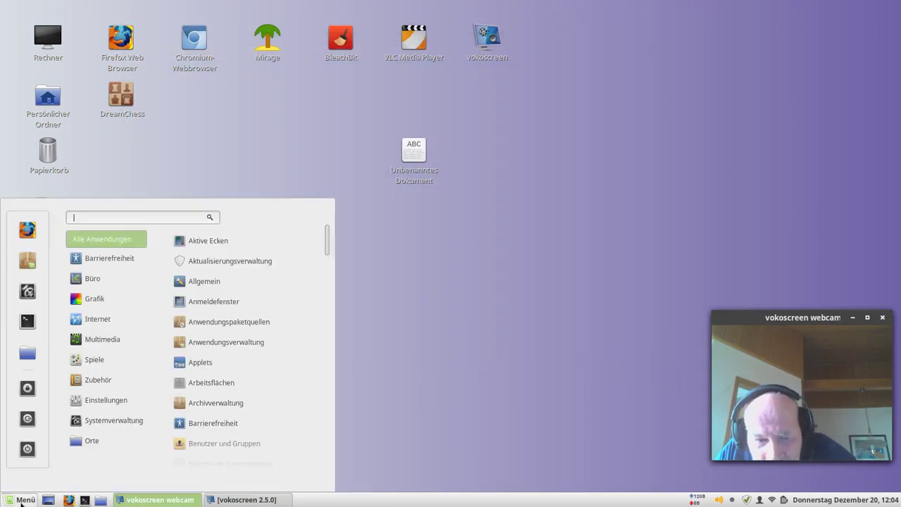
pyautogui.moveTo(90, 421)
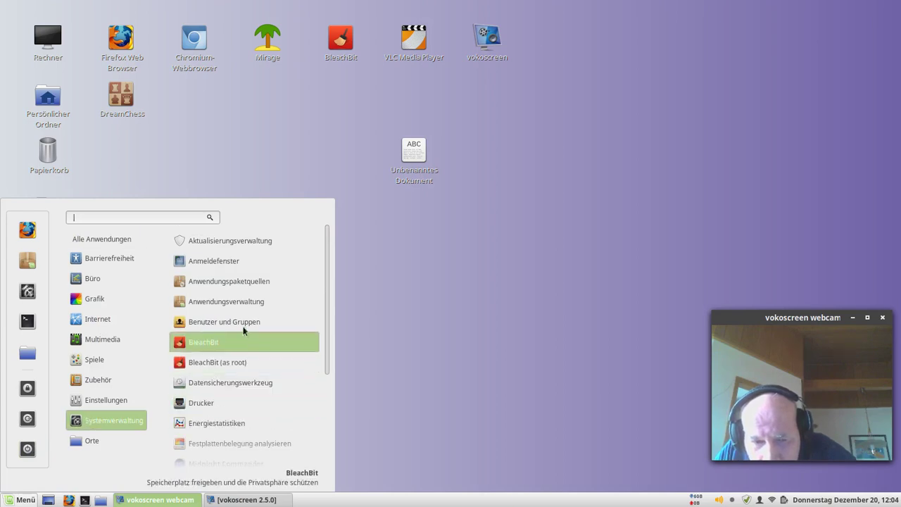
pyautogui.click(238, 281)
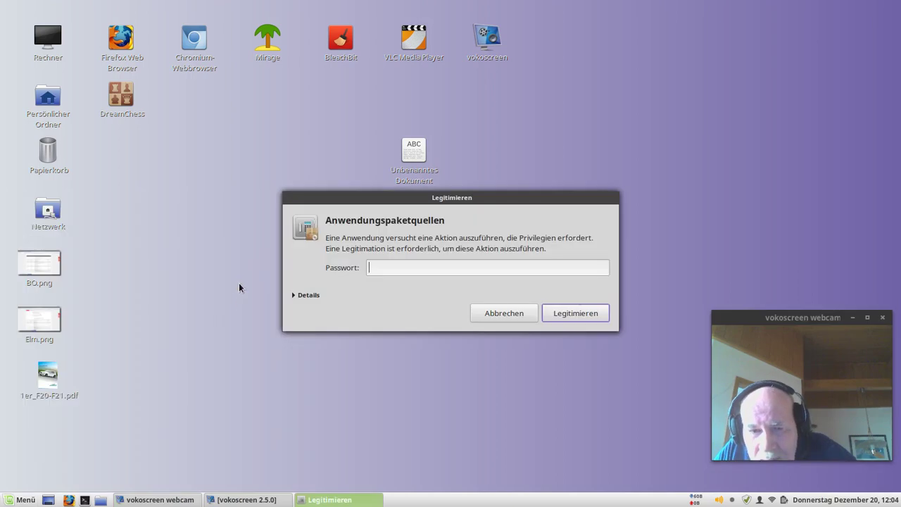
pyautogui.write('•••••')
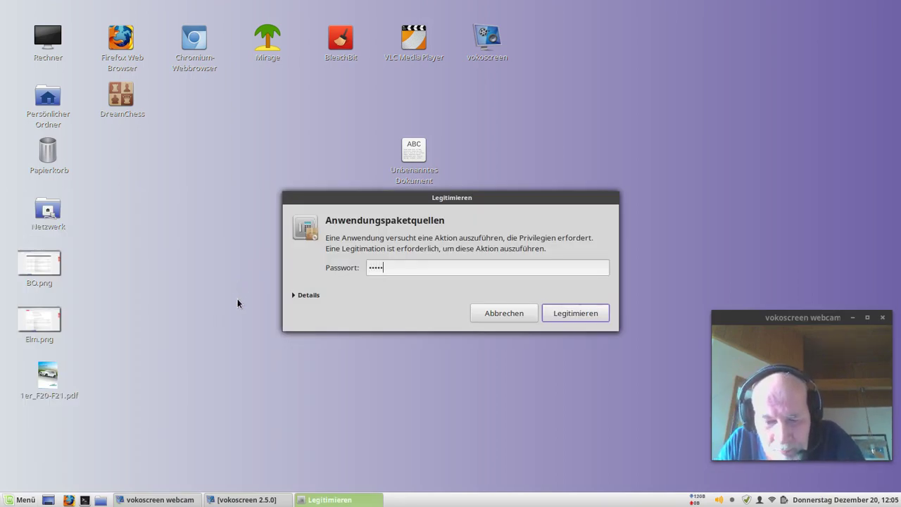
pyautogui.press('Return')
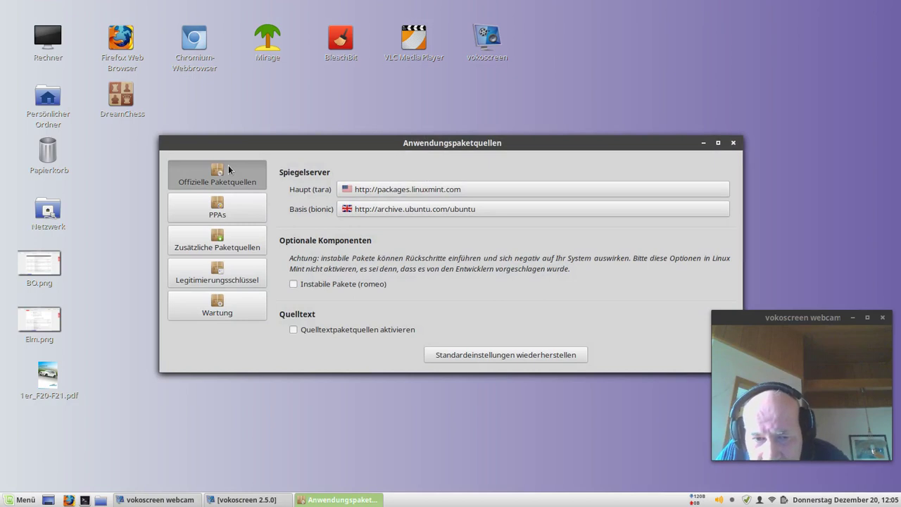
# Disable all four PPA entries for eugenesan and nilarimogard/webupd8, including their source entries, and refresh the APT cache.
pyautogui.click(216, 218)
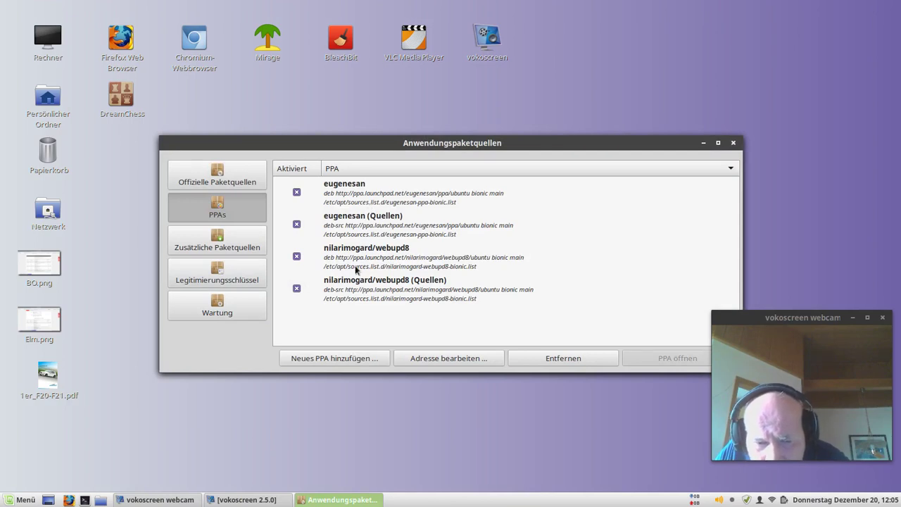
pyautogui.click(298, 194)
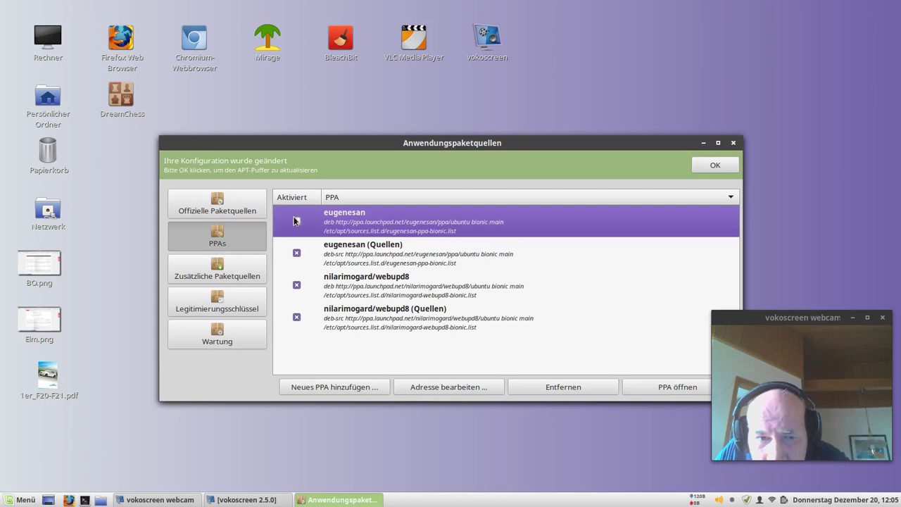
pyautogui.click(299, 253)
pyautogui.click(298, 283)
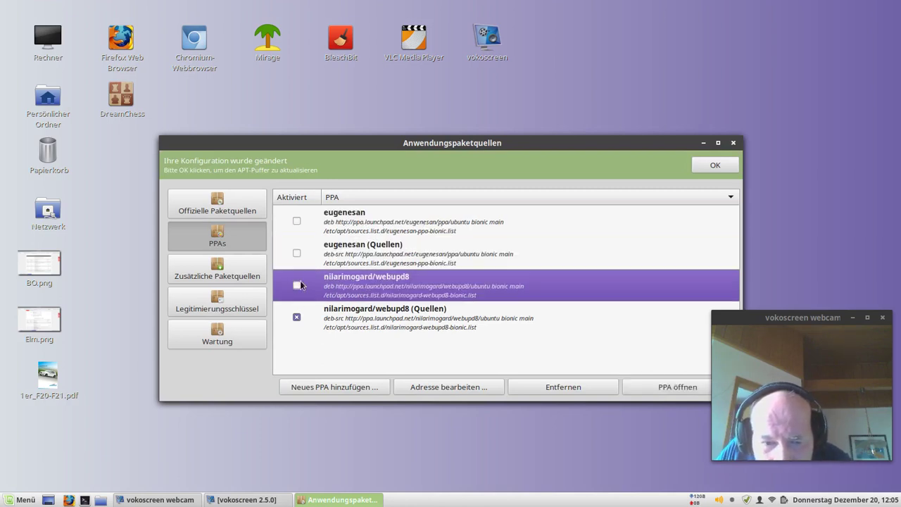
pyautogui.click(295, 318)
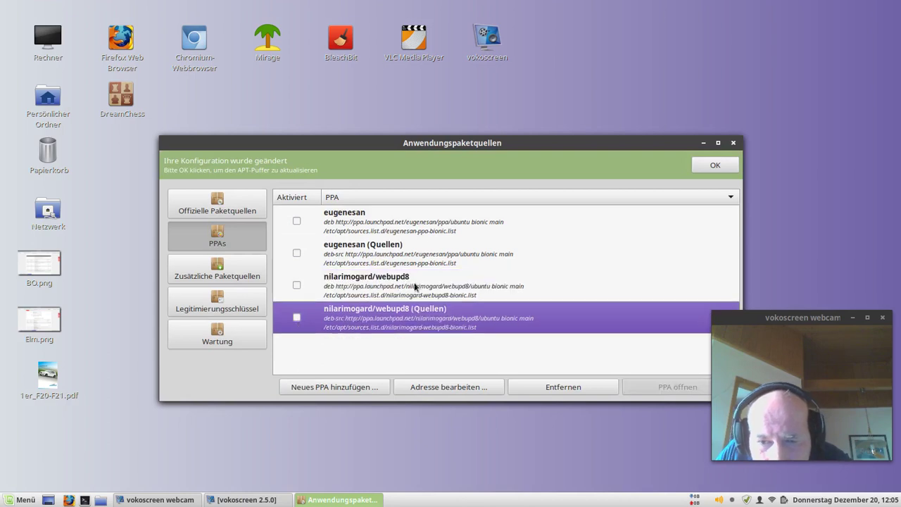
pyautogui.click(727, 167)
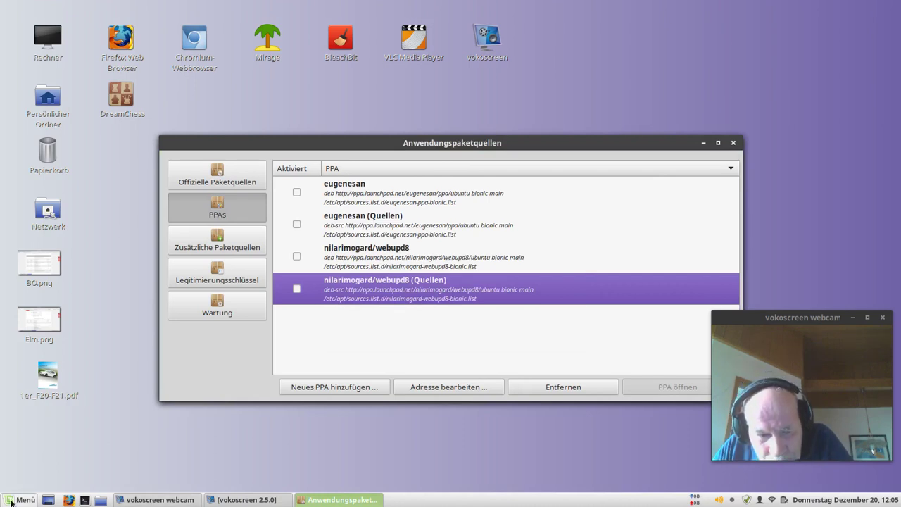
# Check that Midnight Commander still starts by running mc in a new terminal, and close that terminal.
pyautogui.click(84, 500)
pyautogui.write('mc')
pyautogui.press('Return')
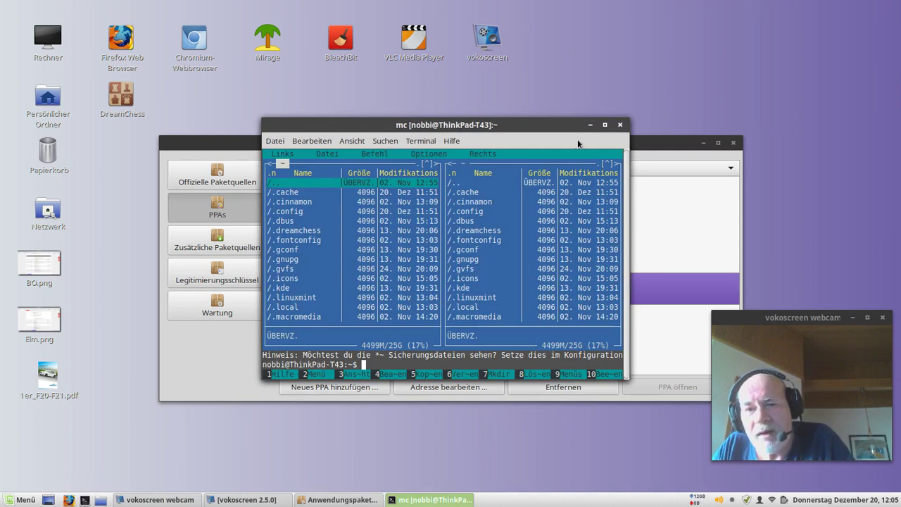
pyautogui.click(620, 125)
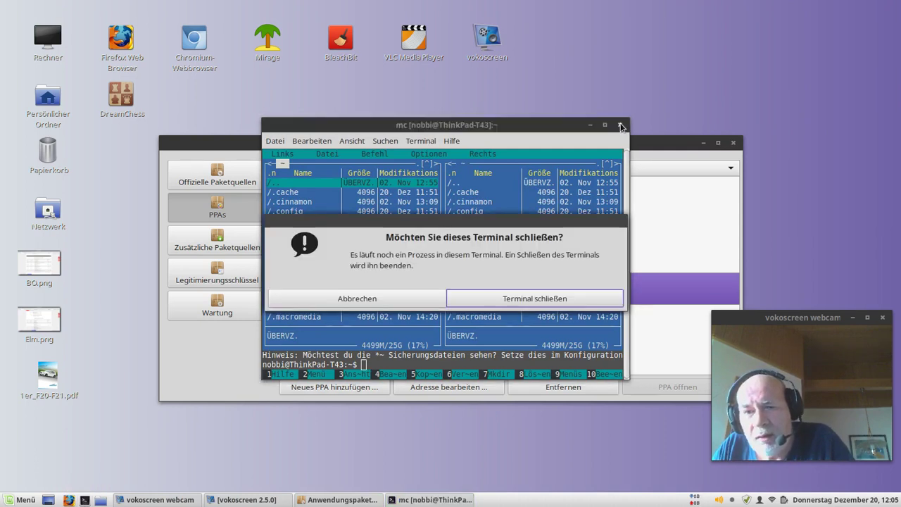
pyautogui.click(509, 298)
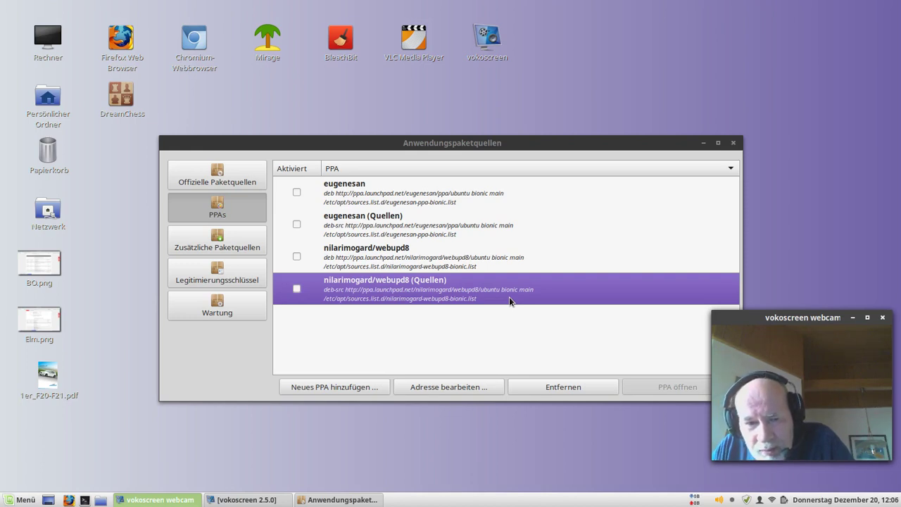
# Run the maintenance function for removing leftover configurations and dismiss its message.
pyautogui.click(231, 310)
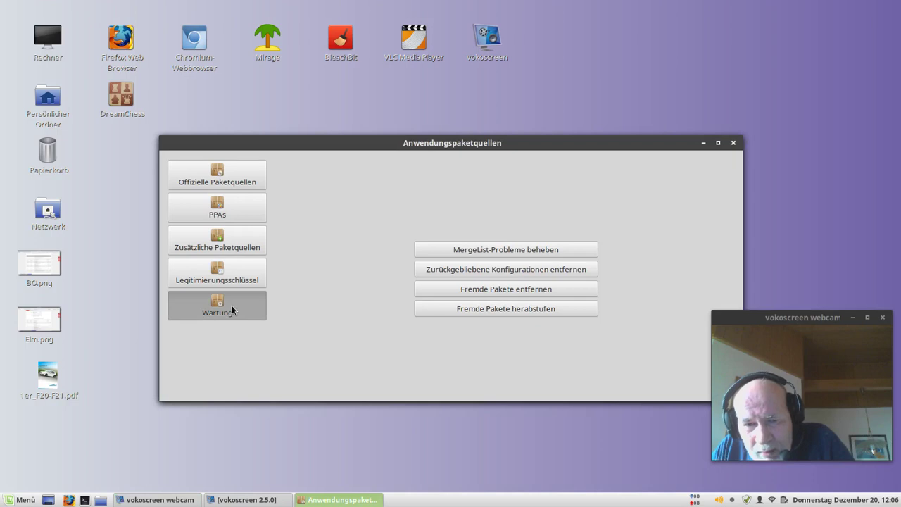
pyautogui.click(462, 270)
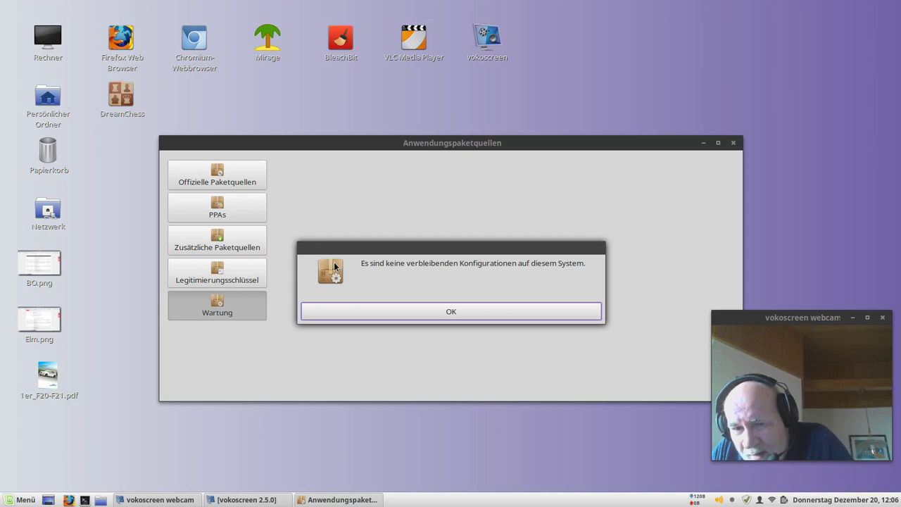
pyautogui.click(449, 310)
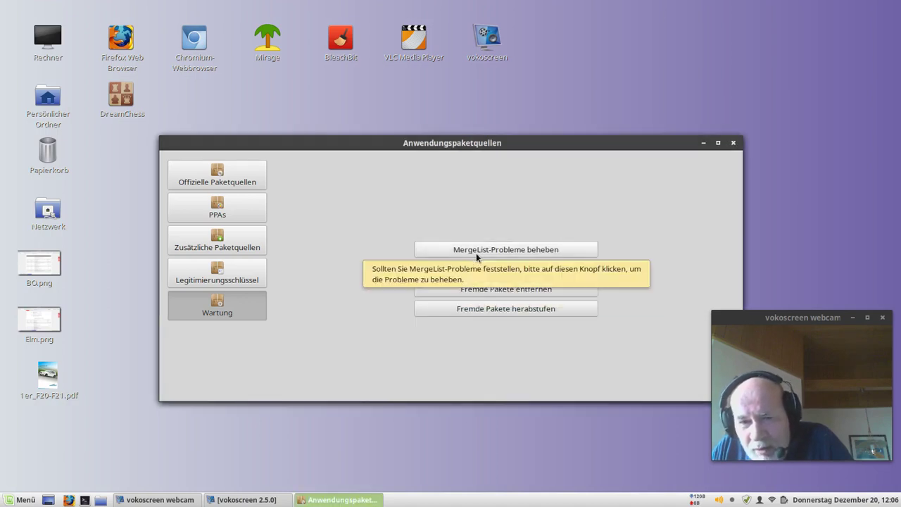
# Run the repair for MergeList problems and refresh the package cache.
pyautogui.click(476, 254)
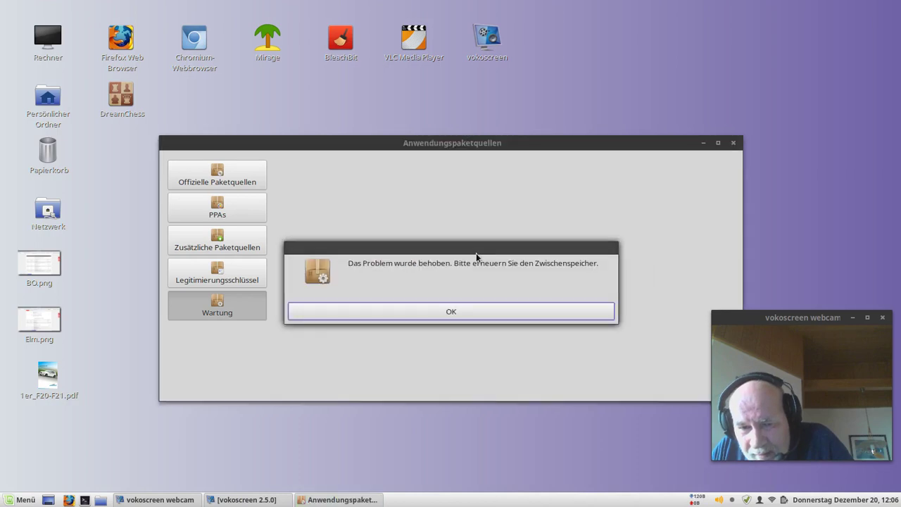
pyautogui.click(429, 310)
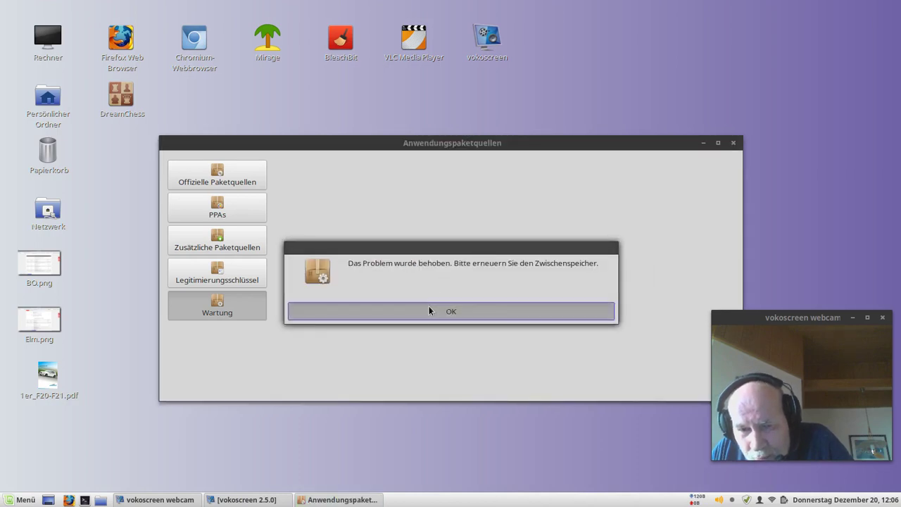
pyautogui.click(706, 166)
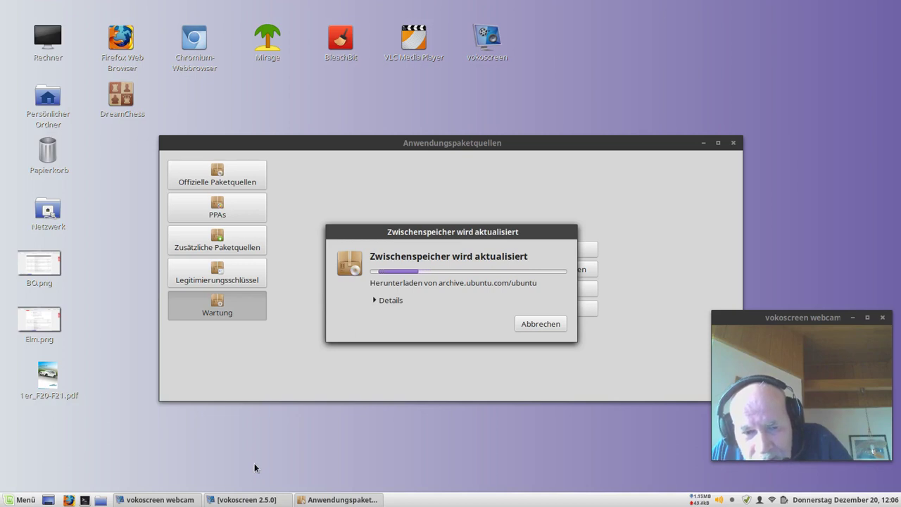
# Open Unbenanntes Dokument from the desktop to review the noted installation commands, and return to Anwendungspaketquellen.
pyautogui.click(48, 500)
pyautogui.click(393, 180)
pyautogui.doubleClick(412, 153)
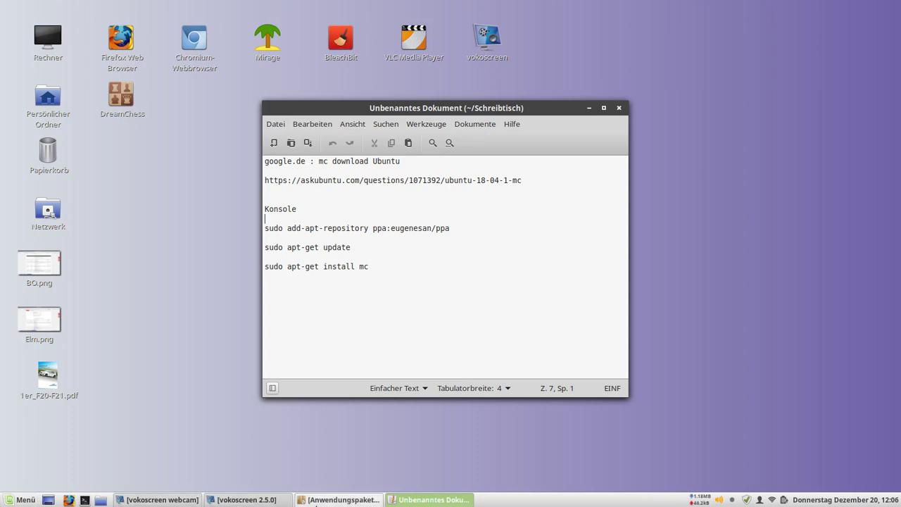
pyautogui.click(319, 500)
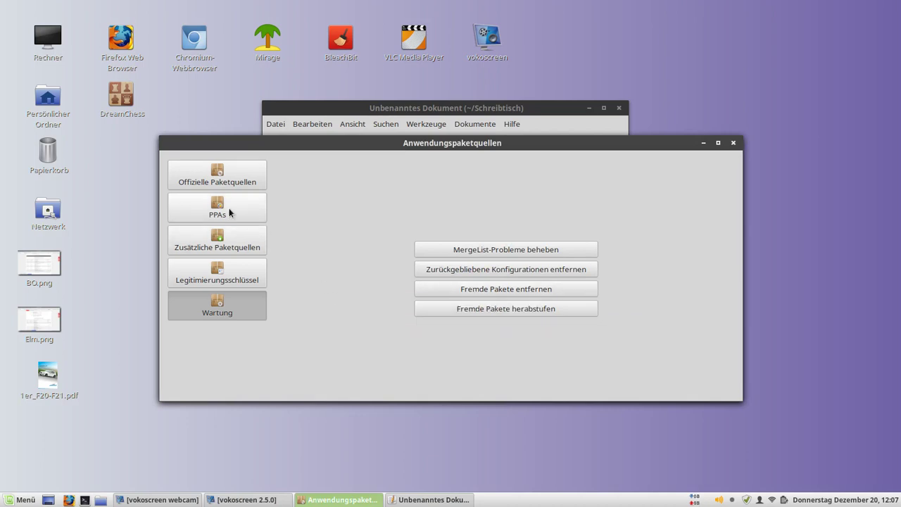
# Review the additional package sources and close Anwendungspaketquellen.
pyautogui.click(220, 242)
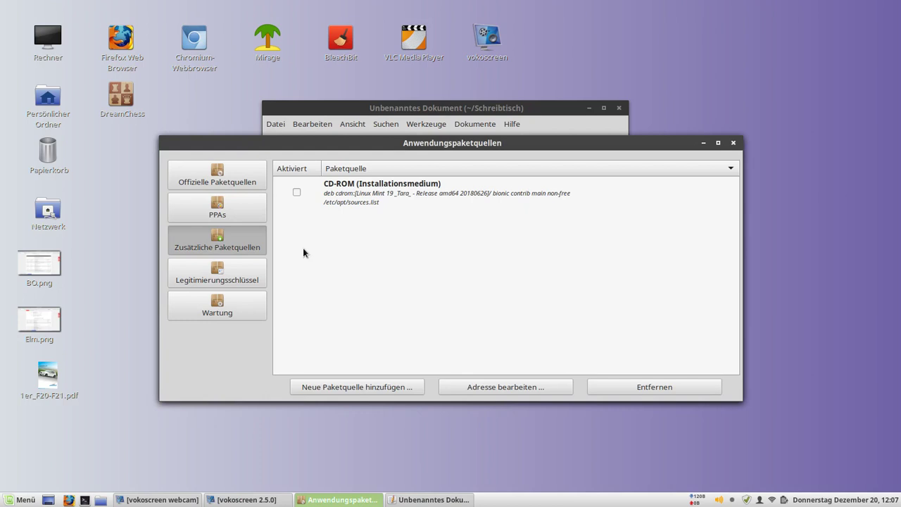
pyautogui.click(734, 144)
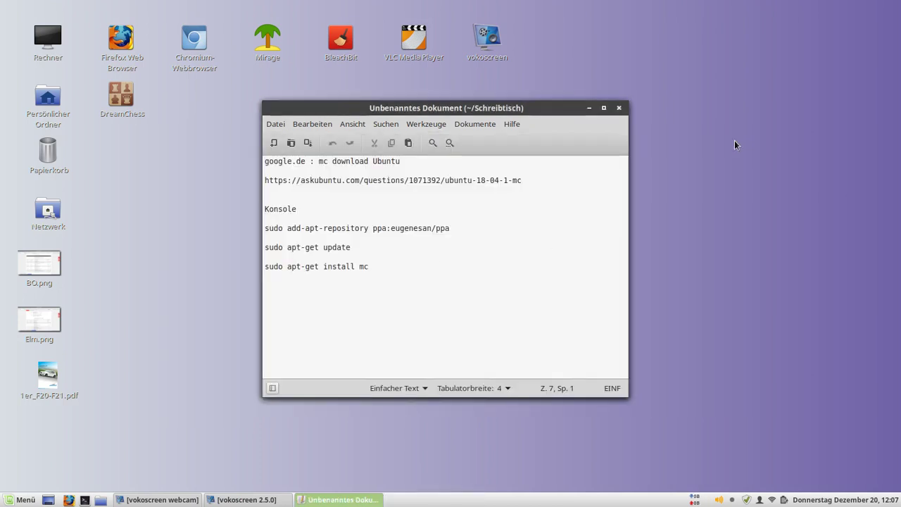
# Force the unresponsive Unbenanntes Dokument editor window to quit.
pyautogui.click(421, 276)
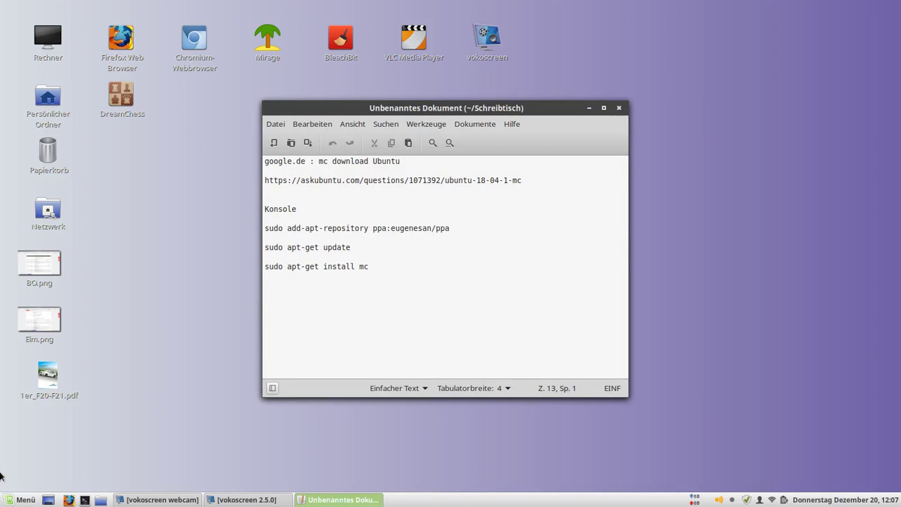
pyautogui.click(23, 500)
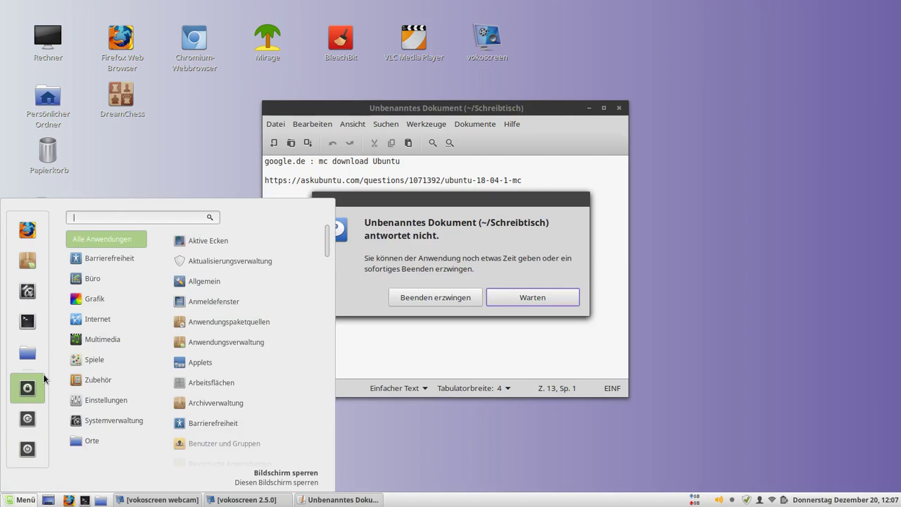
pyautogui.click(437, 303)
pyautogui.click(434, 300)
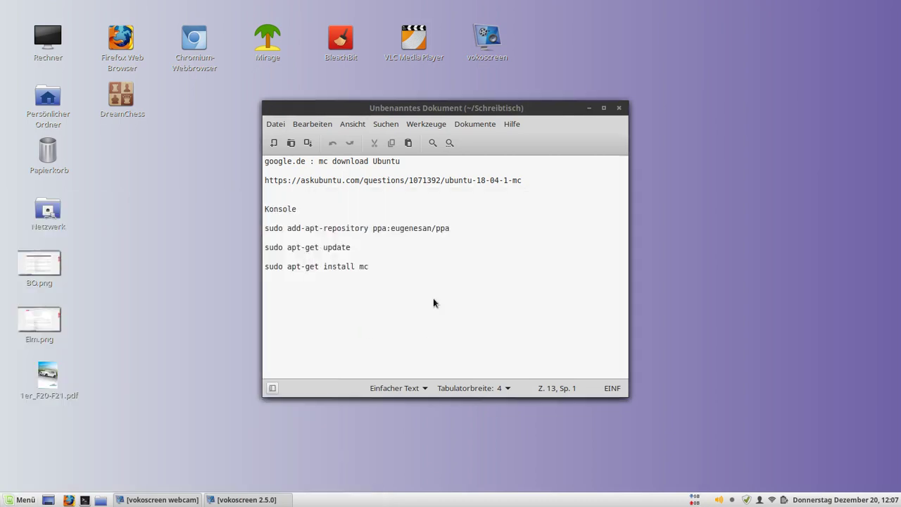
# Launch Timeshift from the system administration applications and authenticate with the administrator password.
pyautogui.click(10, 501)
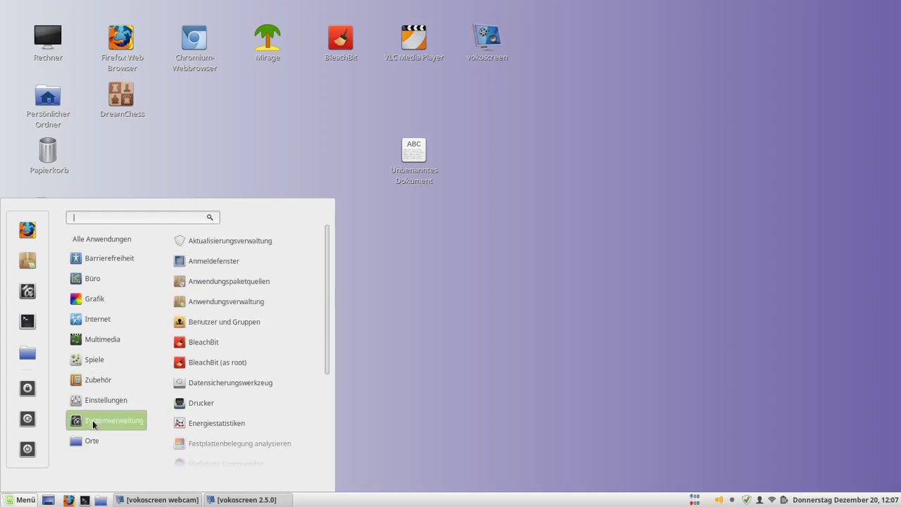
pyautogui.scroll(-3, 217, 424)
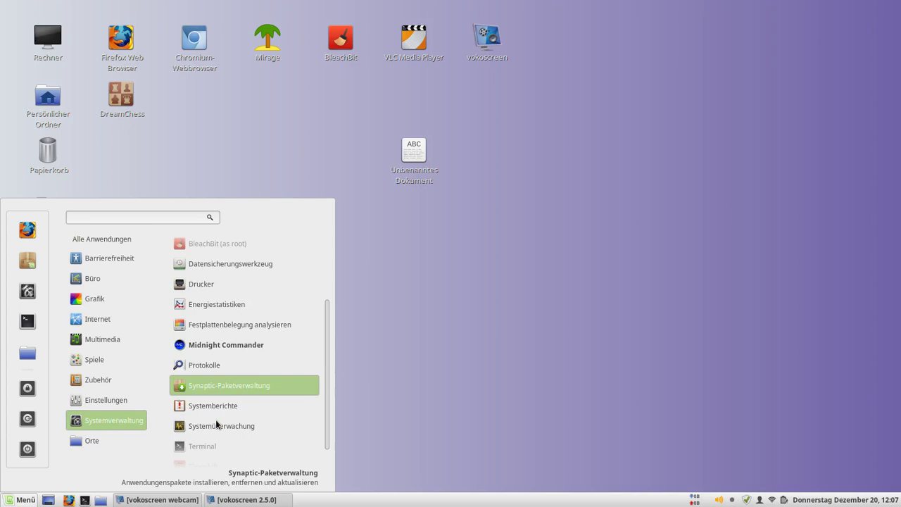
pyautogui.scroll(-1, 217, 424)
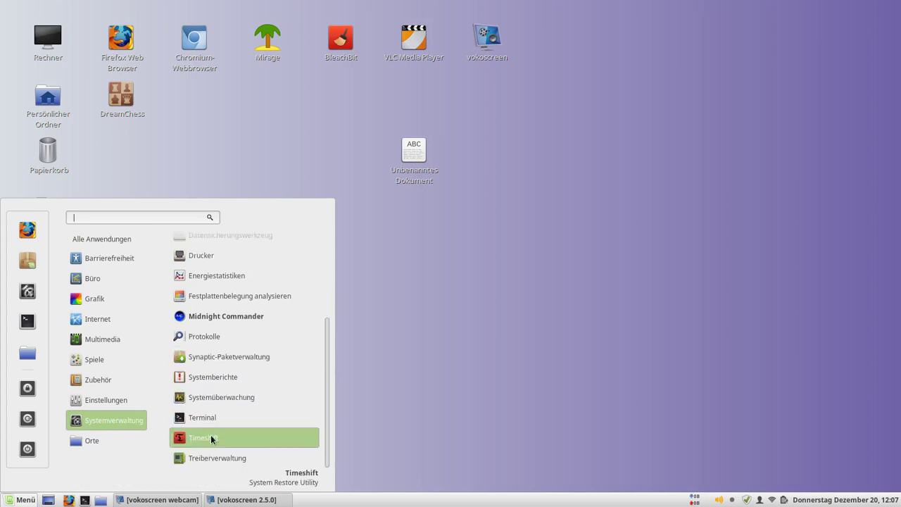
pyautogui.click(211, 439)
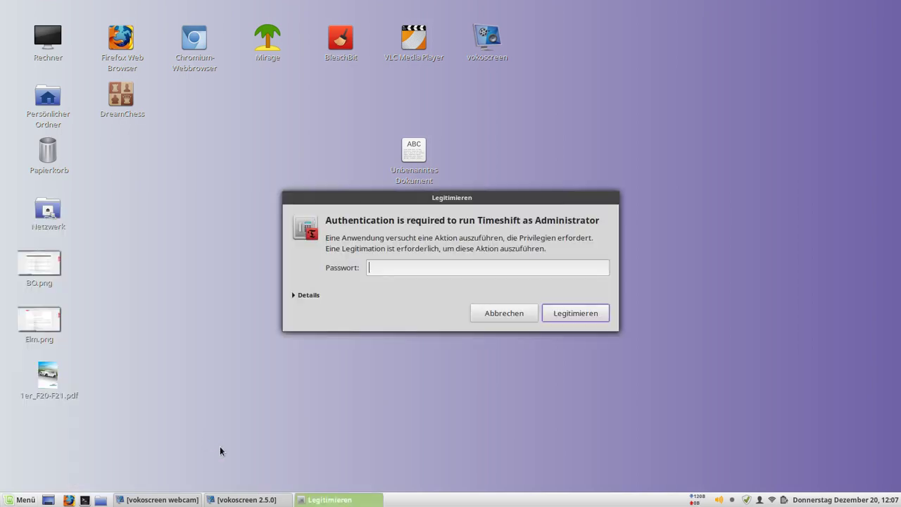
pyautogui.write('•••••')
pyautogui.press('Return')
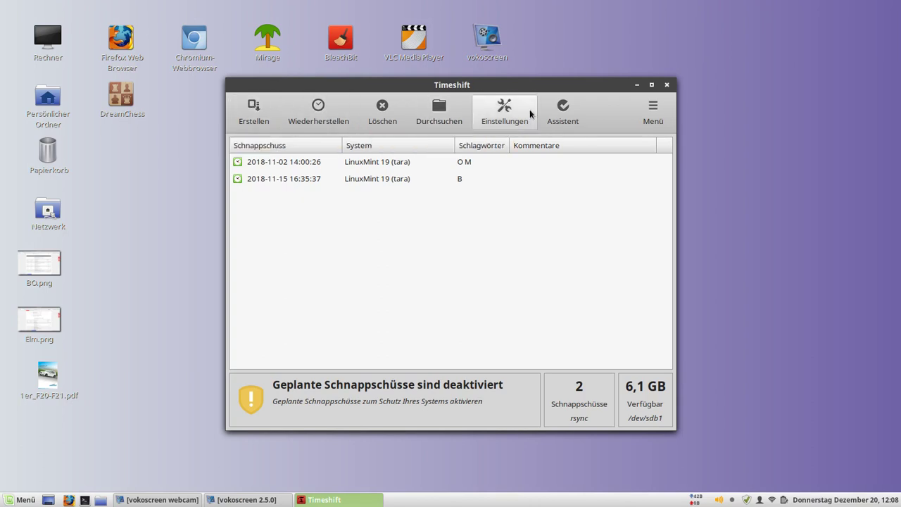
# Review Timeshift's settings for snapshot type, location, schedule, user folders and filters, and close Timeshift.
pyautogui.click(504, 113)
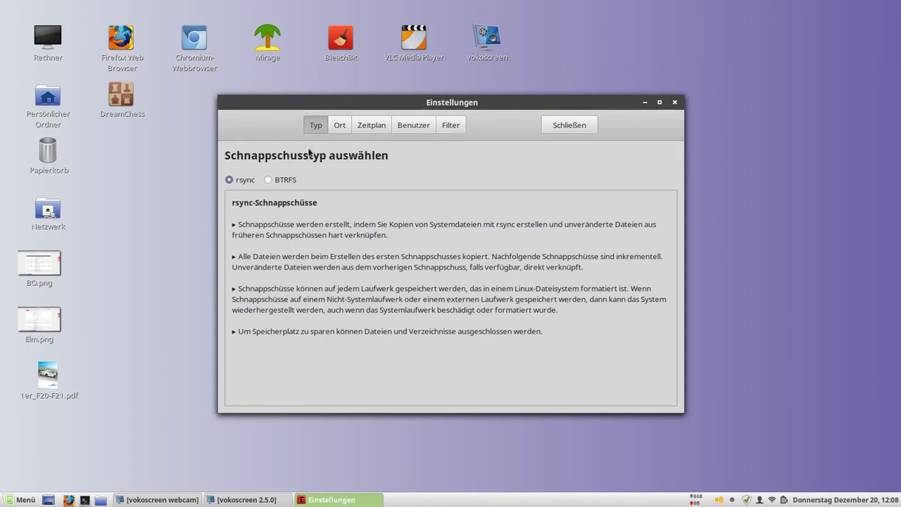
pyautogui.click(340, 126)
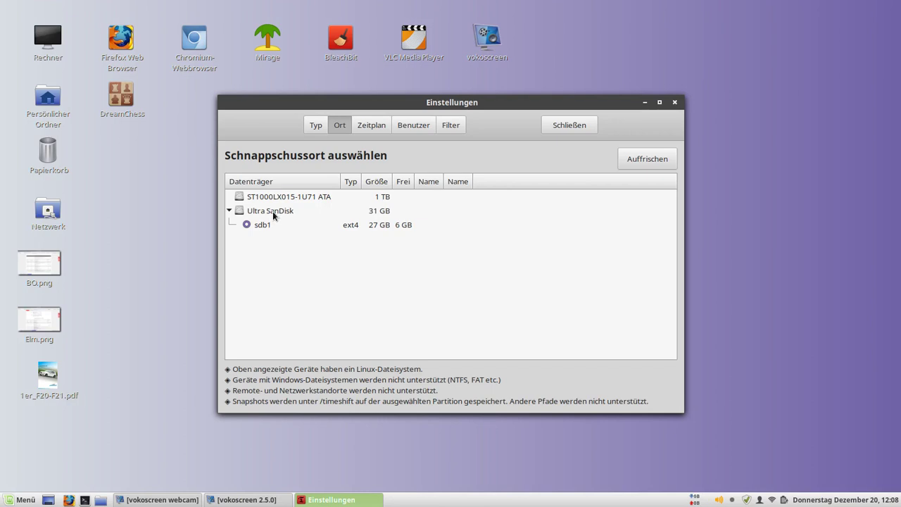
pyautogui.click(375, 125)
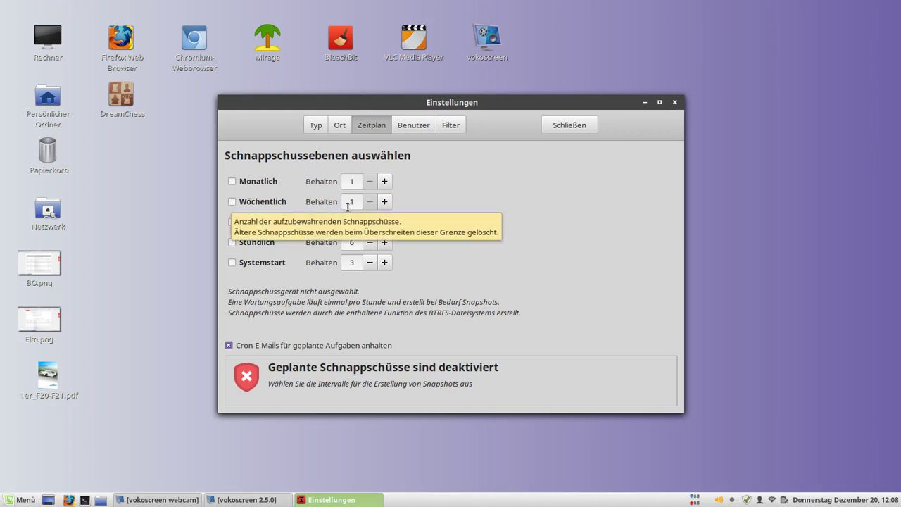
pyautogui.click(419, 128)
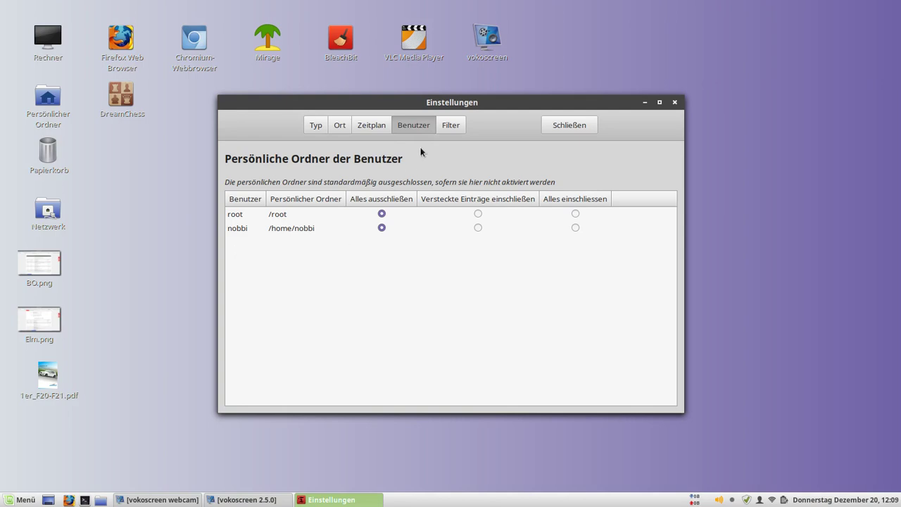
pyautogui.click(451, 127)
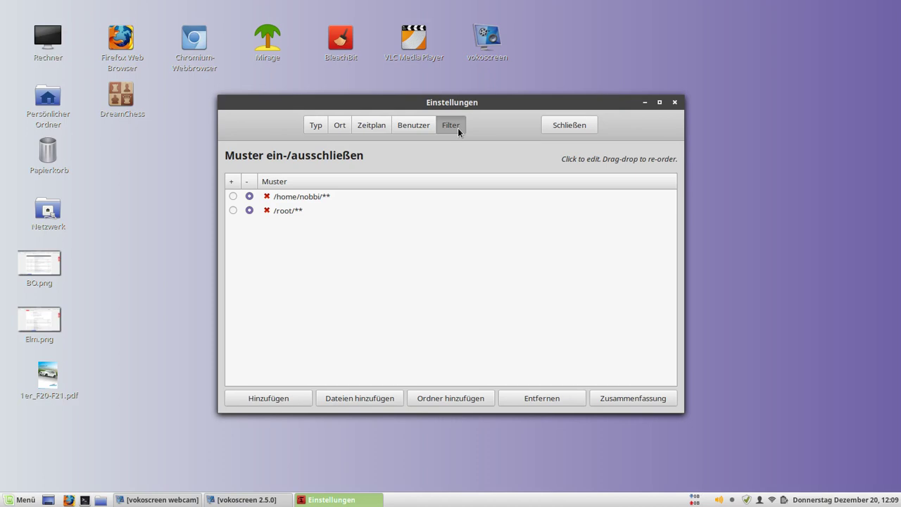
pyautogui.click(570, 125)
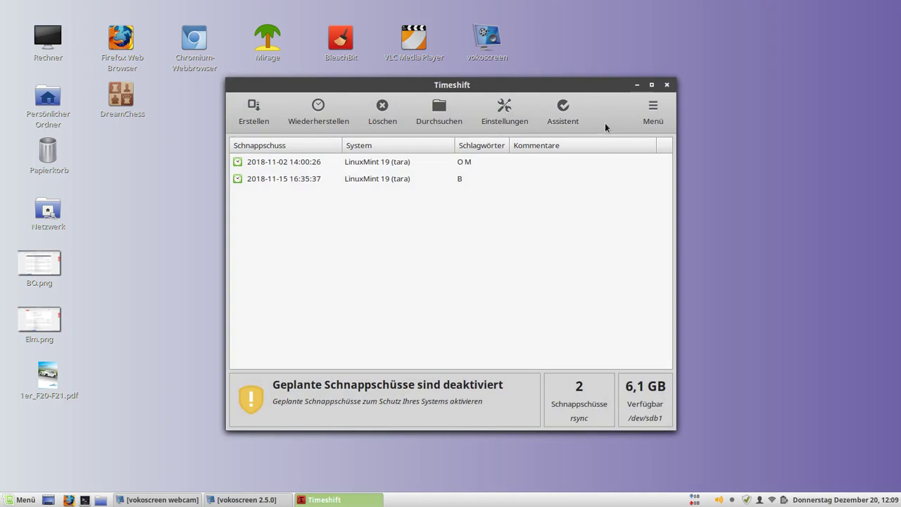
pyautogui.click(667, 85)
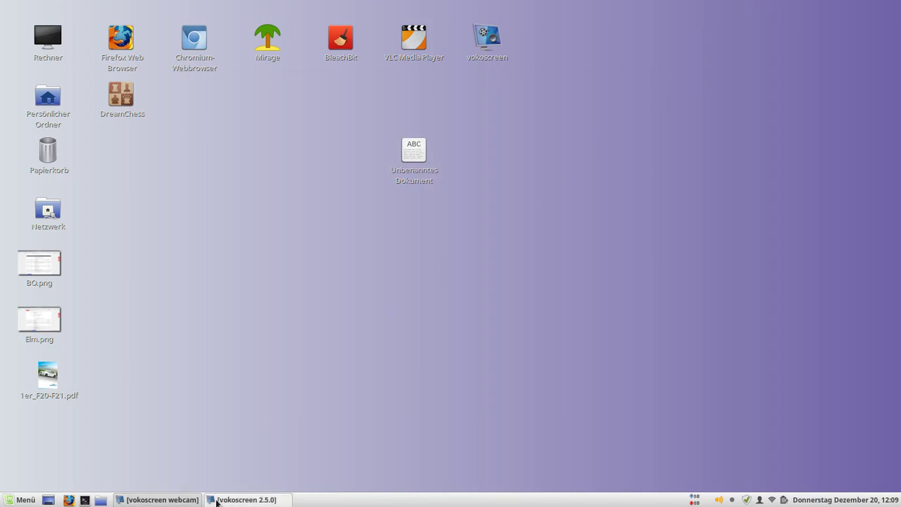
# Start Midnight Commander in a new terminal with the mc command.
pyautogui.moveTo(158, 500)
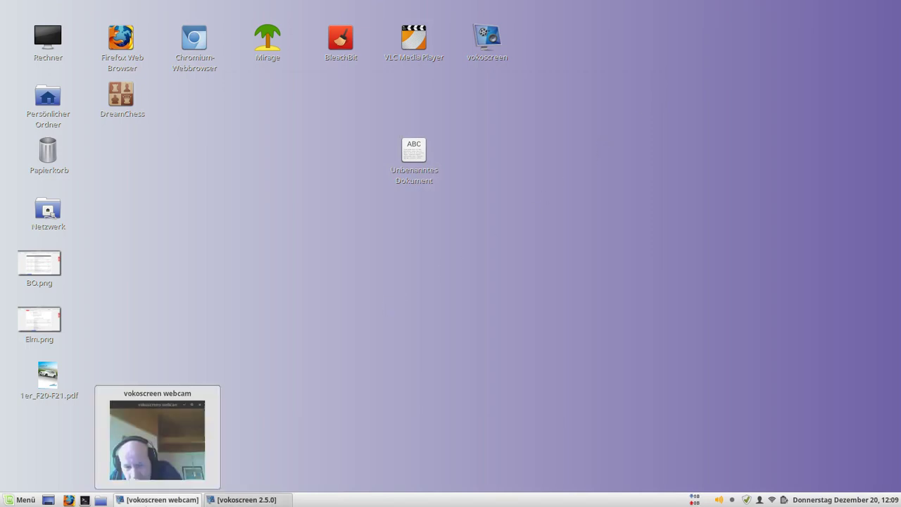
pyautogui.click(84, 500)
pyautogui.write('mc')
pyautogui.press('Return')
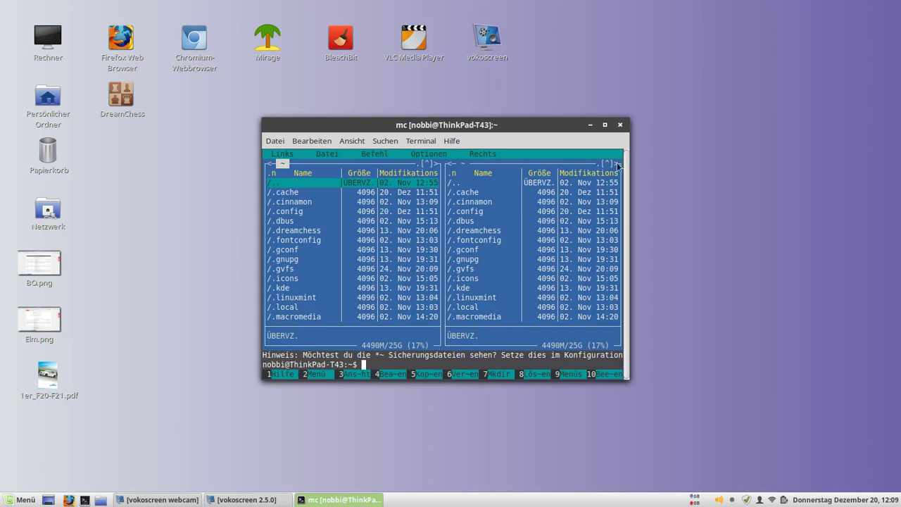
# Maximize the Midnight Commander terminal and enlarge its text by several zoom levels.
pyautogui.click(606, 127)
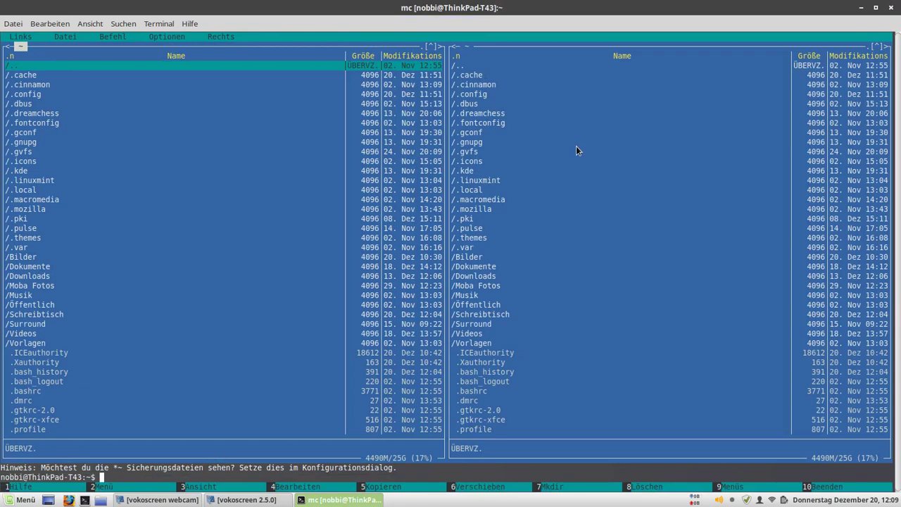
pyautogui.hotkey('ctrl', '+')
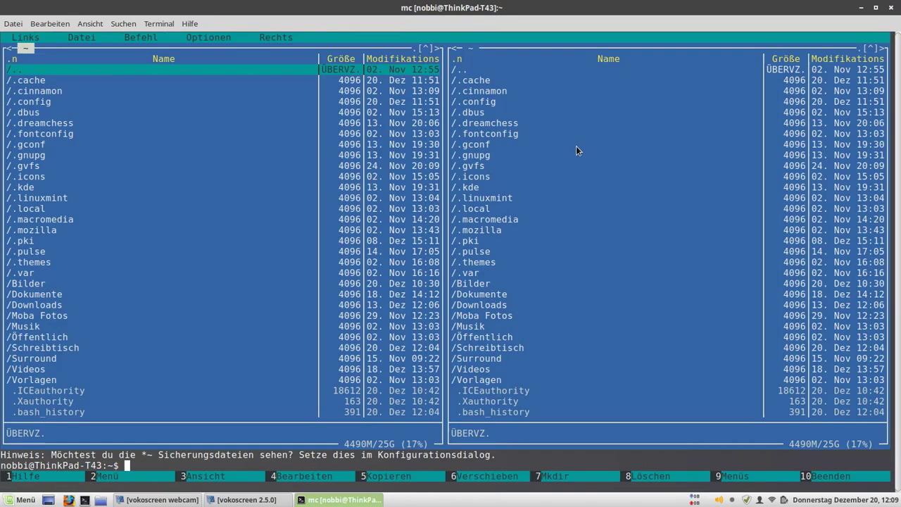
pyautogui.hotkey('ctrl', '+')
pyautogui.hotkey('ctrl', '+')
pyautogui.hotkey('ctrl', '+')
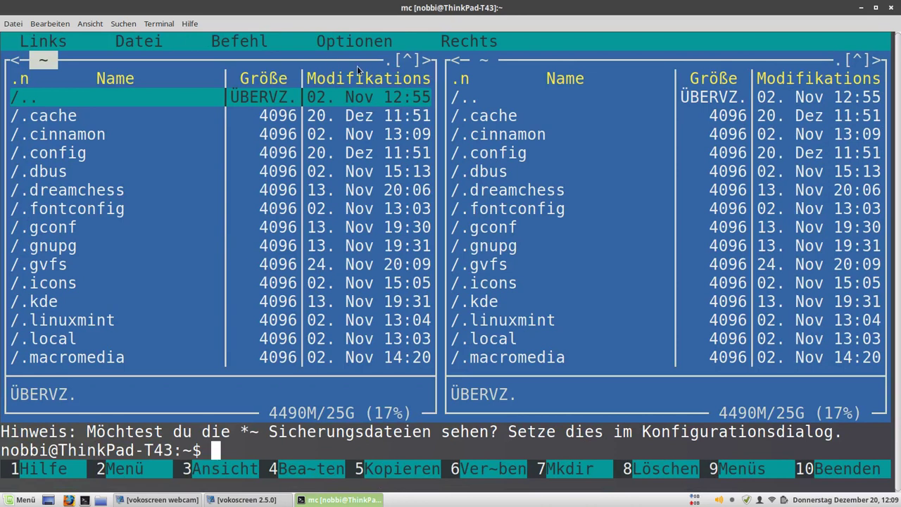
# Examine Midnight Commander's Befehl commands and its Layout options, leaving the layout settings as they are.
pyautogui.click(266, 41)
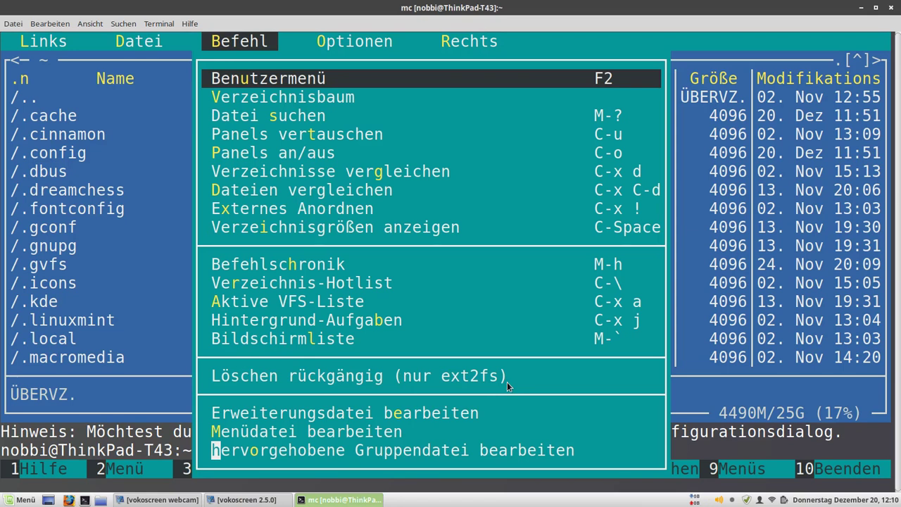
pyautogui.click(347, 42)
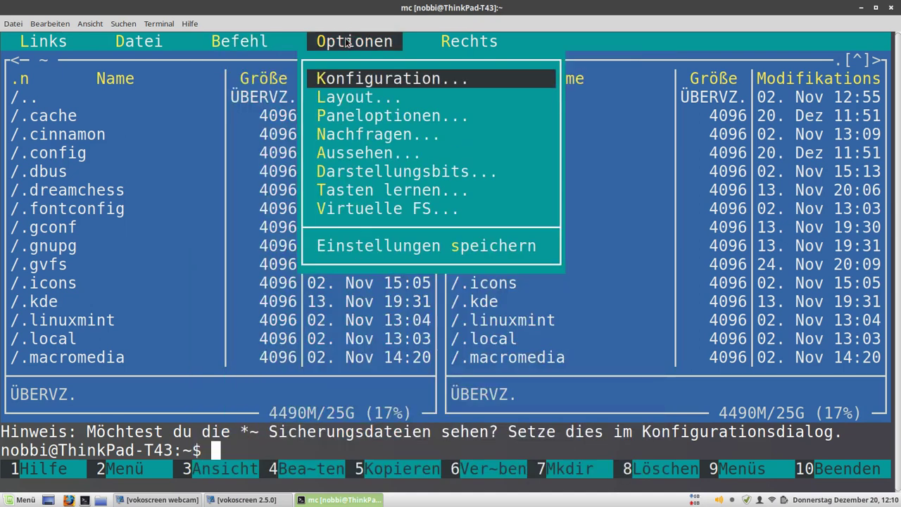
pyautogui.click(336, 100)
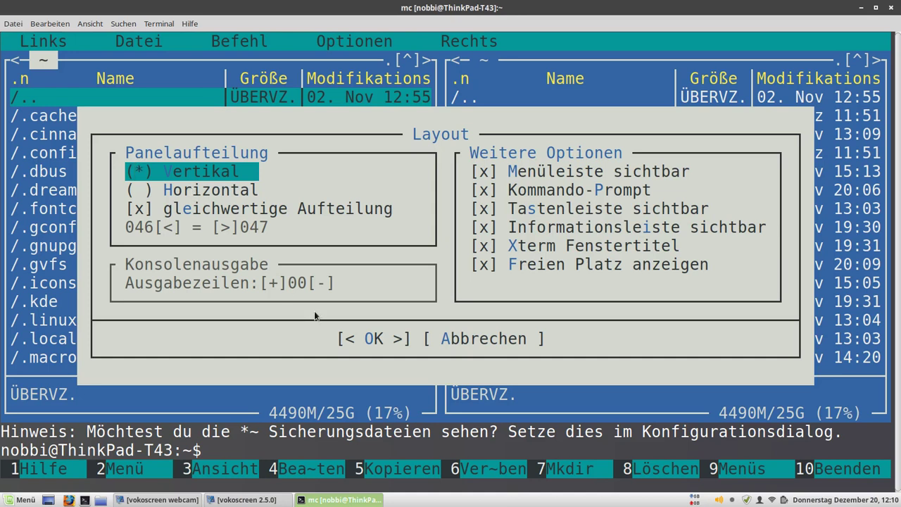
pyautogui.click(464, 337)
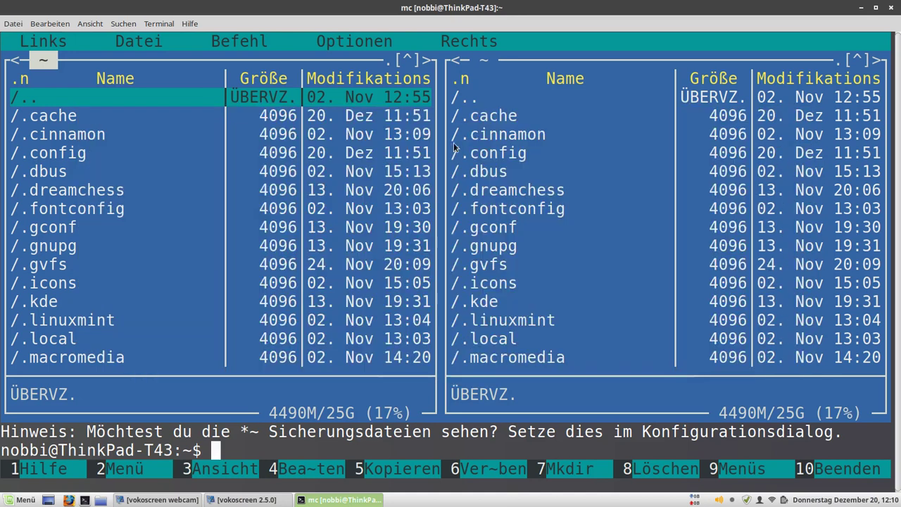
# Switch Midnight Commander's right file panel to the Info view.
pyautogui.click(489, 43)
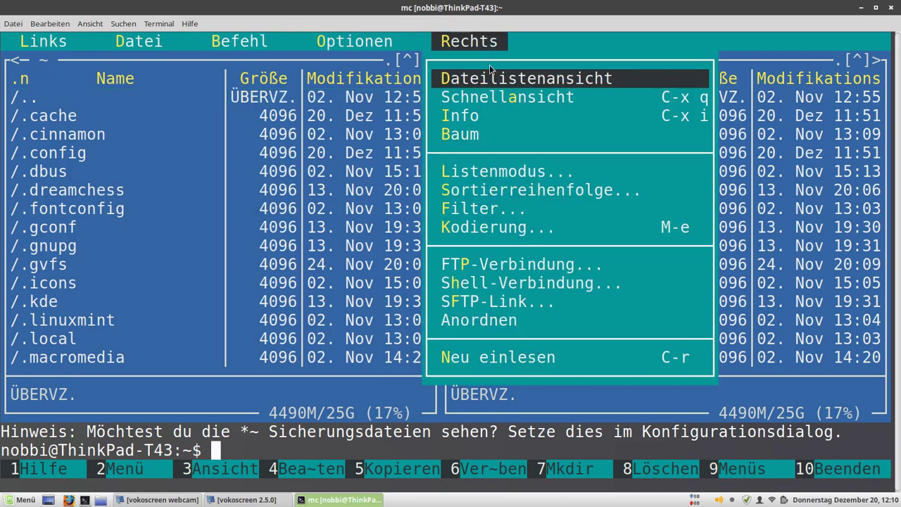
pyautogui.click(464, 120)
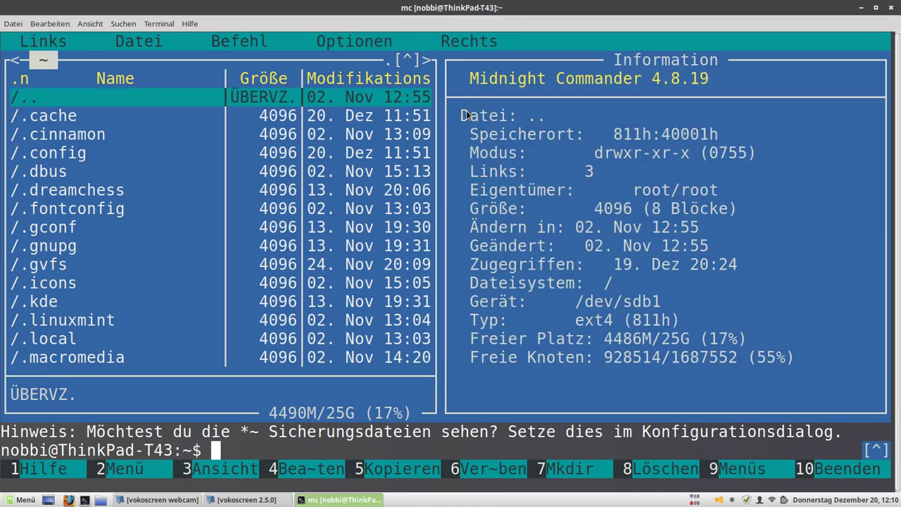